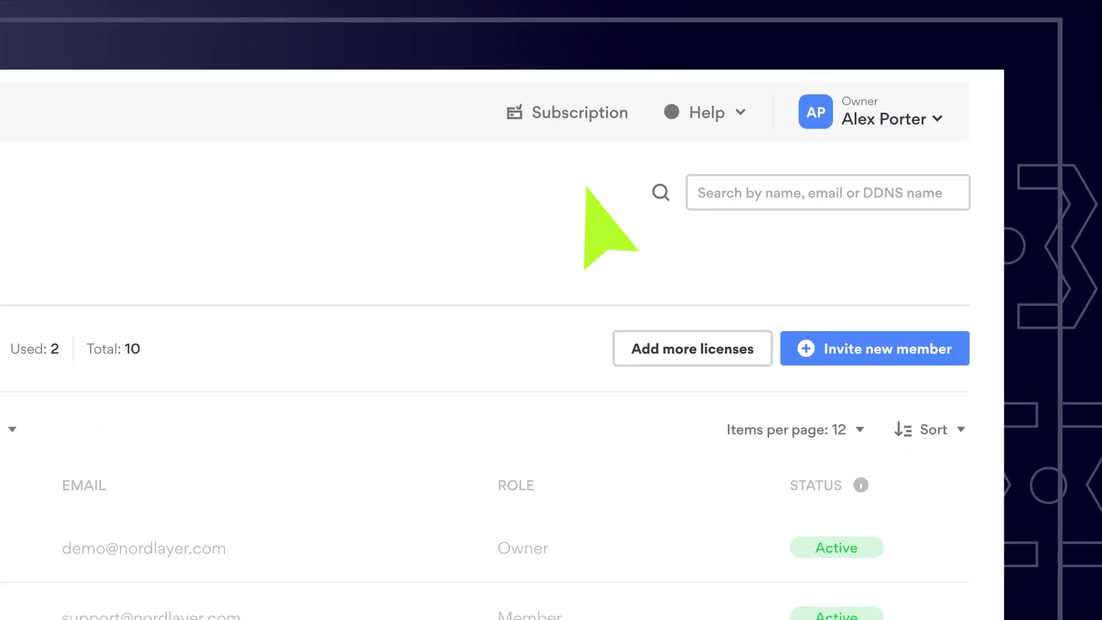
Browse Subscription, Teams and Network Gateways, then land on the Device Security Profiles page
{"action": "left_click", "coordinate": [565, 119]}
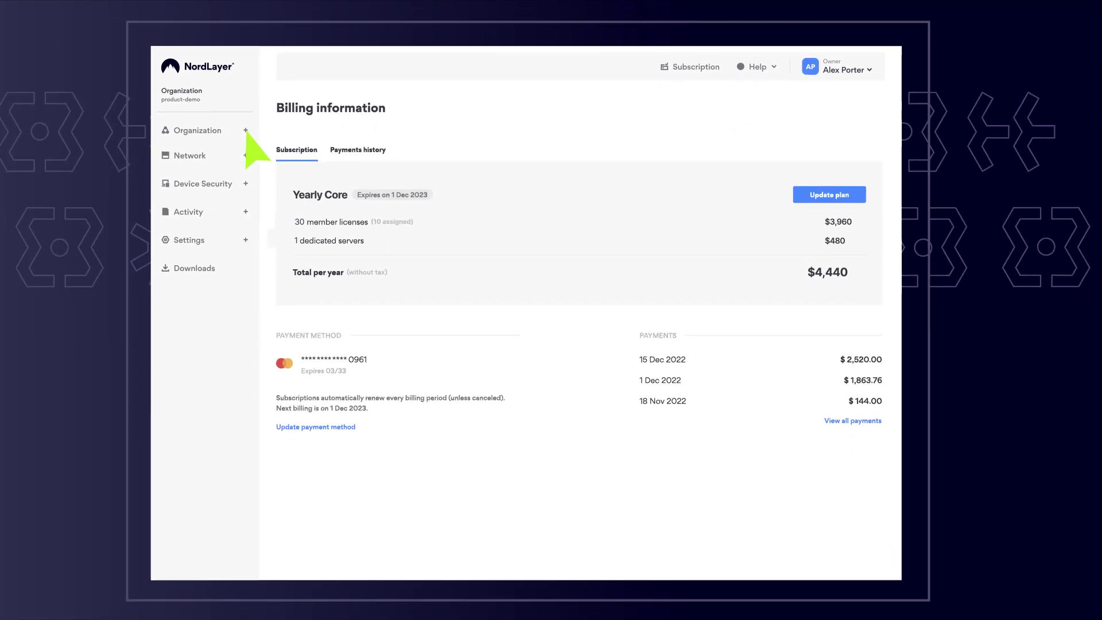
{"action": "left_click", "coordinate": [247, 173]}
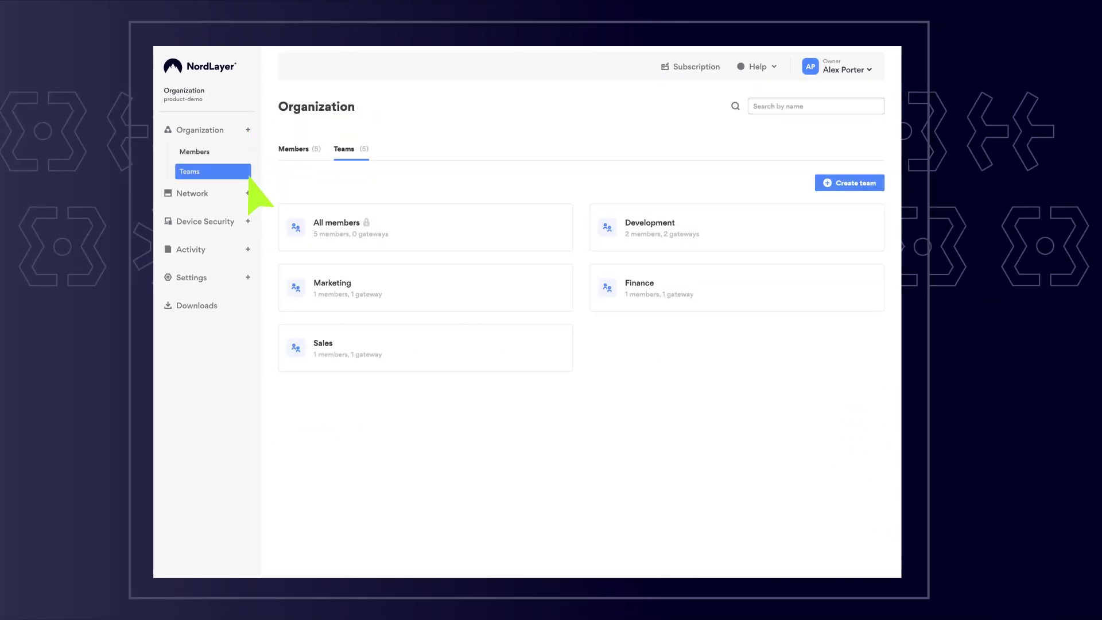
{"action": "left_click", "coordinate": [248, 155]}
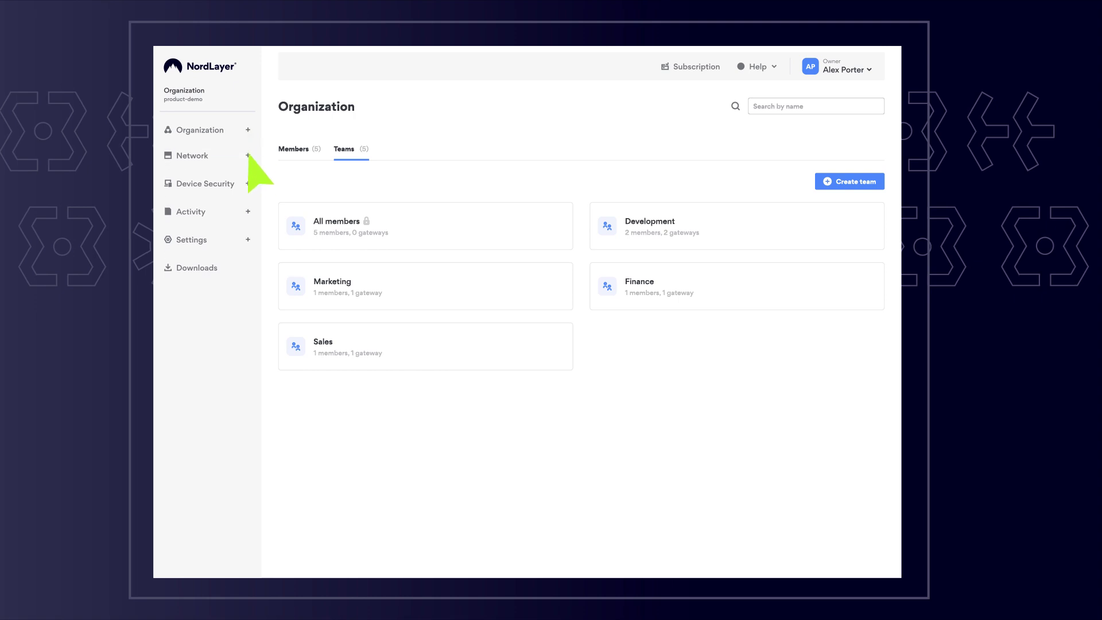
{"action": "left_click", "coordinate": [248, 177]}
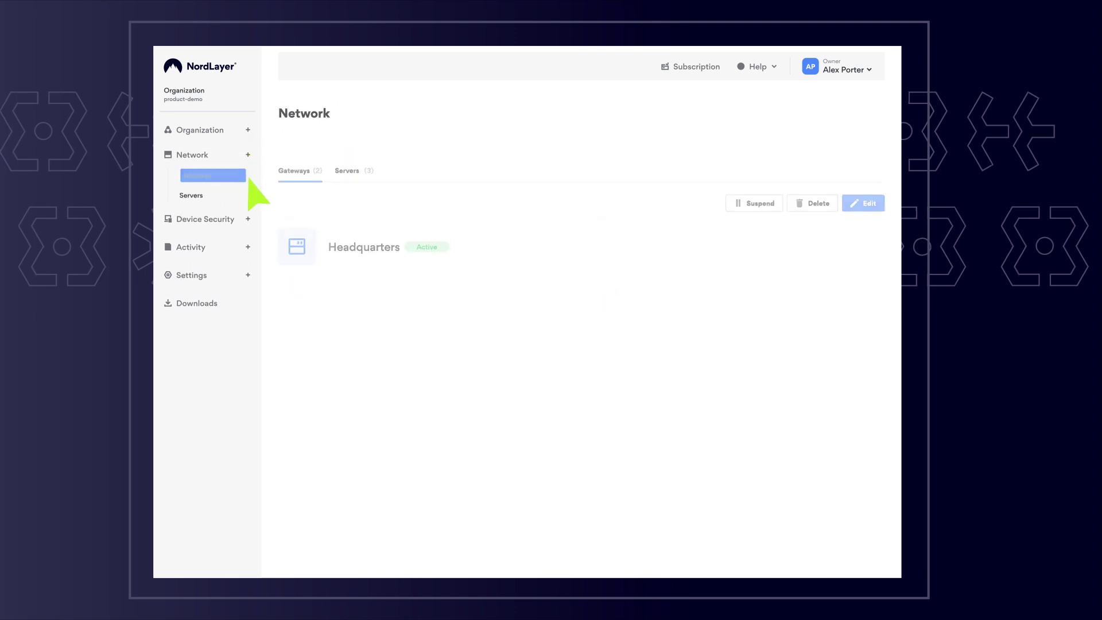
{"action": "left_click", "coordinate": [248, 155]}
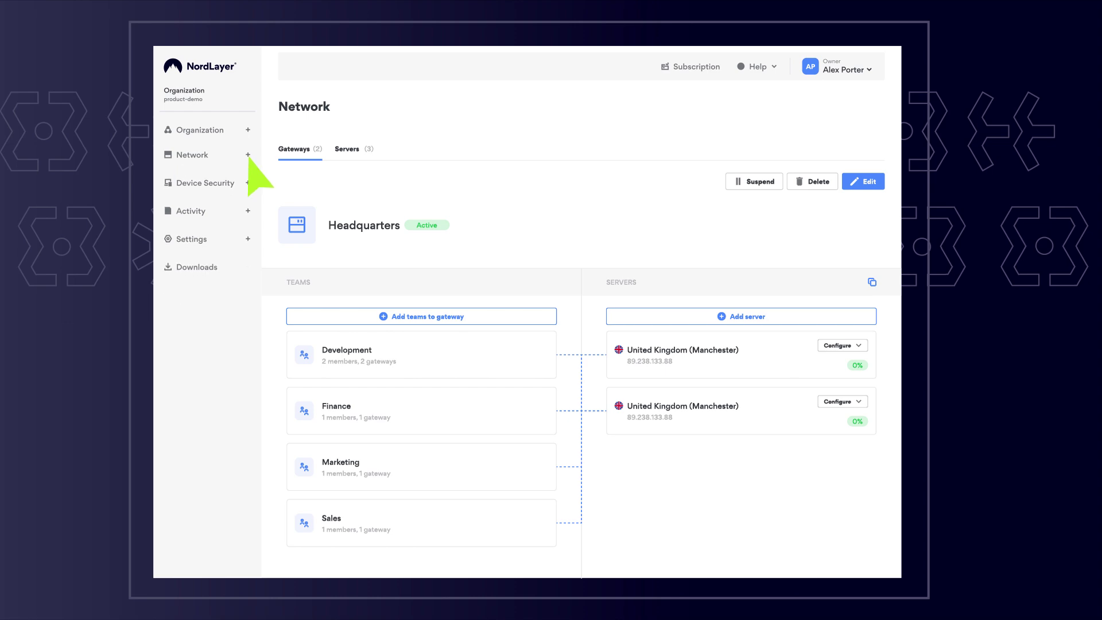
{"action": "left_click", "coordinate": [248, 183]}
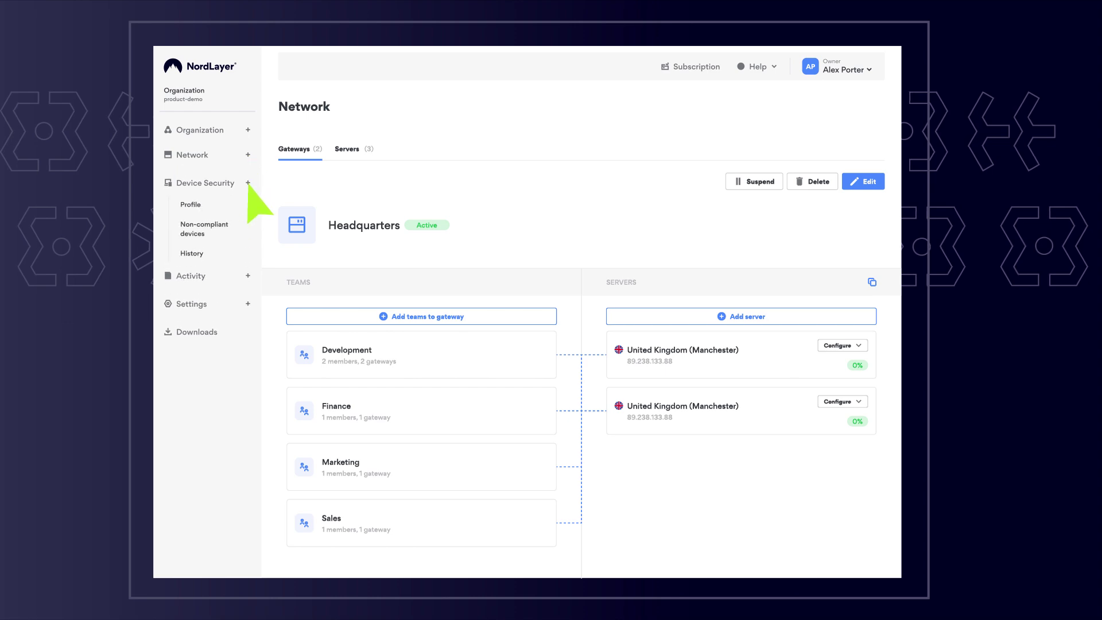
{"action": "left_click", "coordinate": [242, 205]}
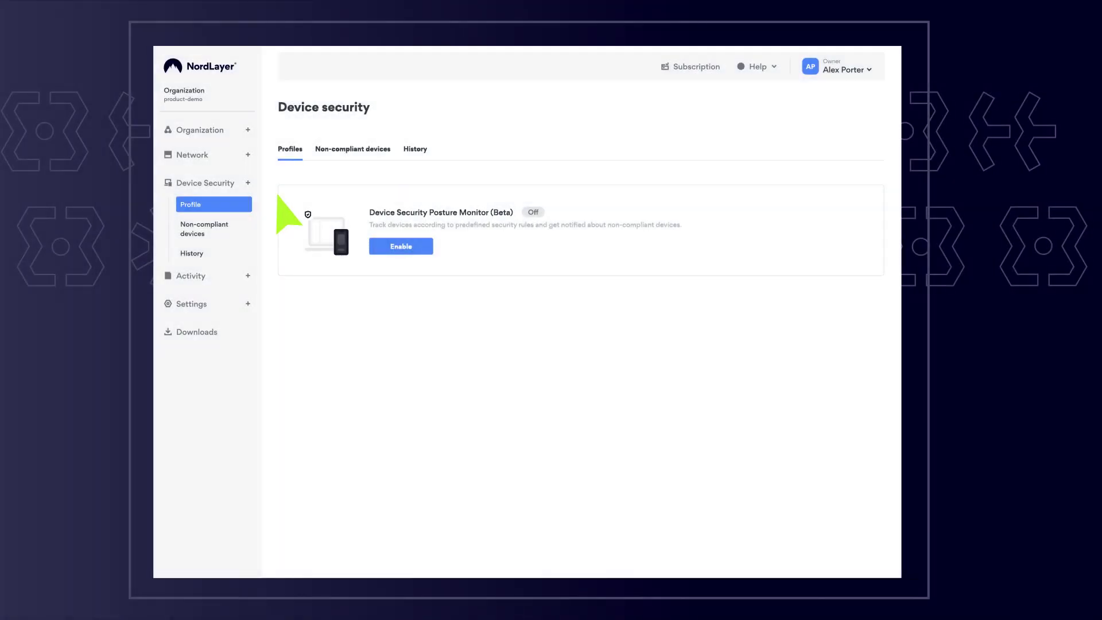
Open Subscription billing and show the Payments history tab with the three past orders
{"action": "left_click", "coordinate": [695, 73]}
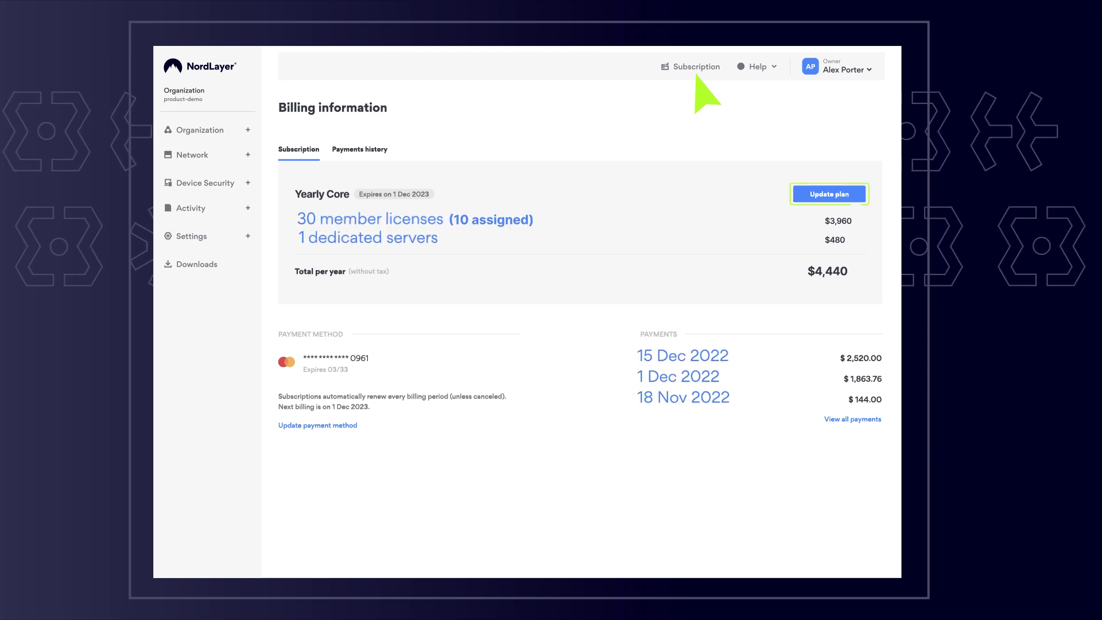
{"action": "left_click", "coordinate": [360, 148]}
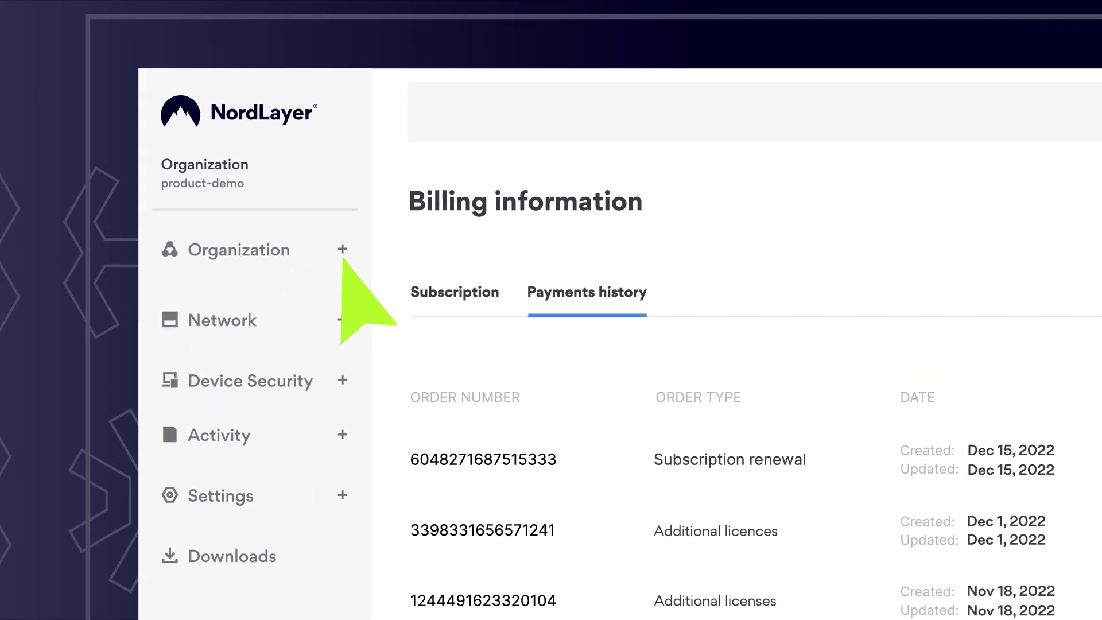
Open Organization Members, glance at Teams, return to Members and open one member's details
{"action": "left_click", "coordinate": [339, 300]}
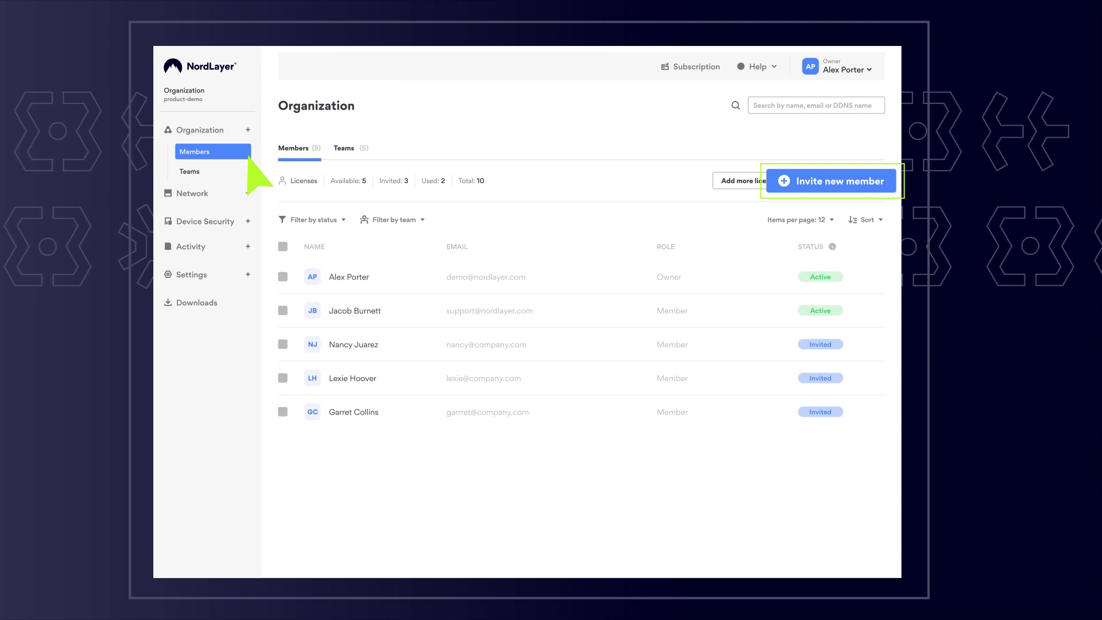
{"action": "left_click", "coordinate": [248, 173]}
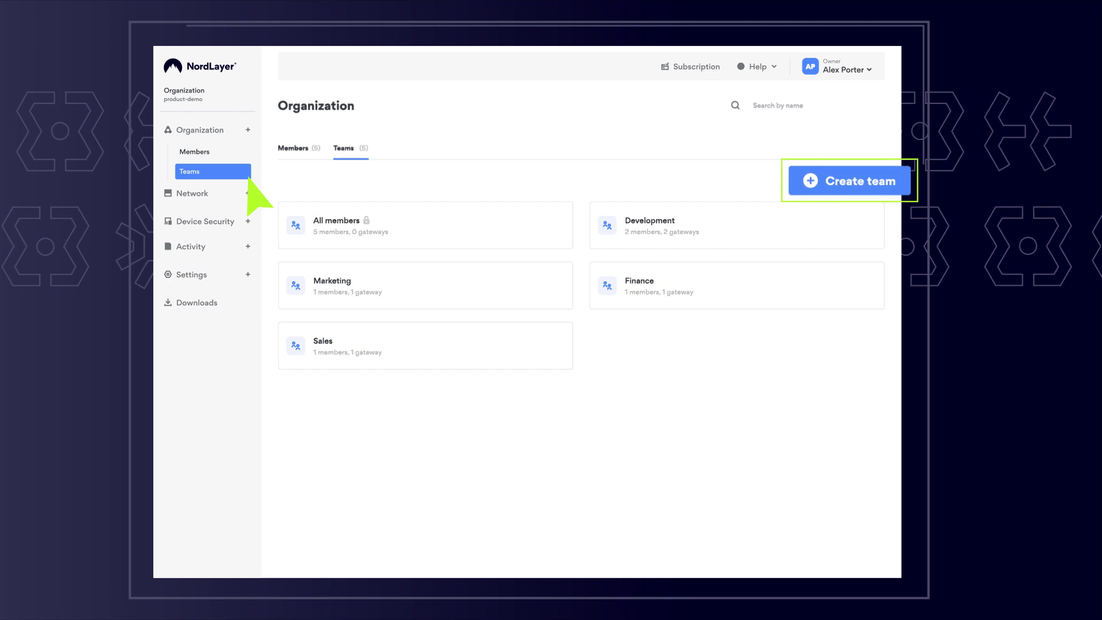
{"action": "left_click", "coordinate": [248, 154]}
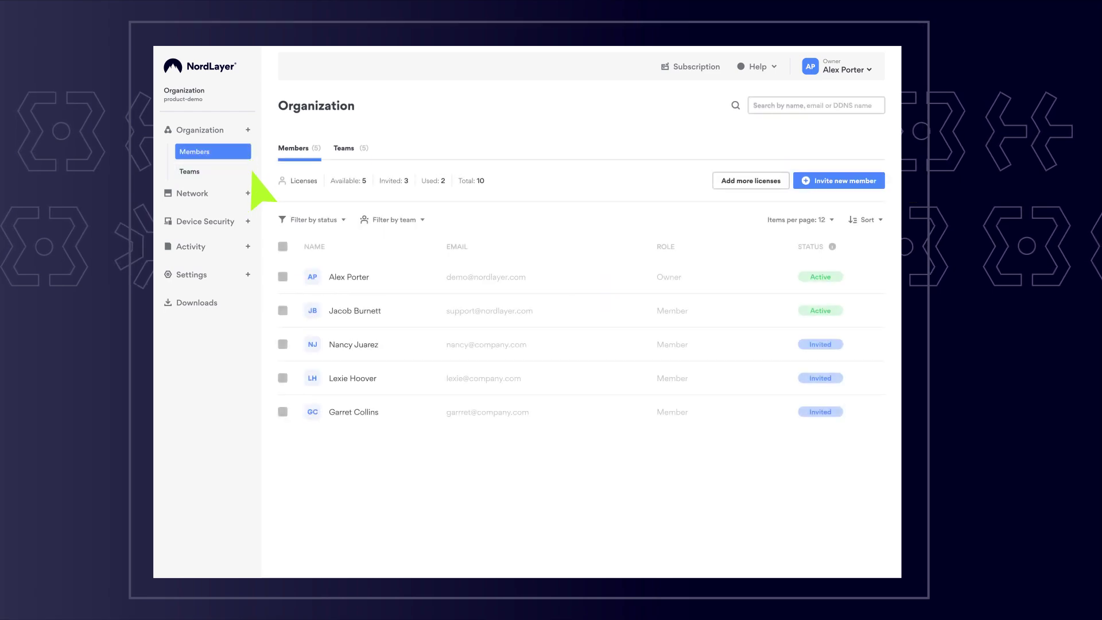
{"action": "left_click", "coordinate": [284, 313]}
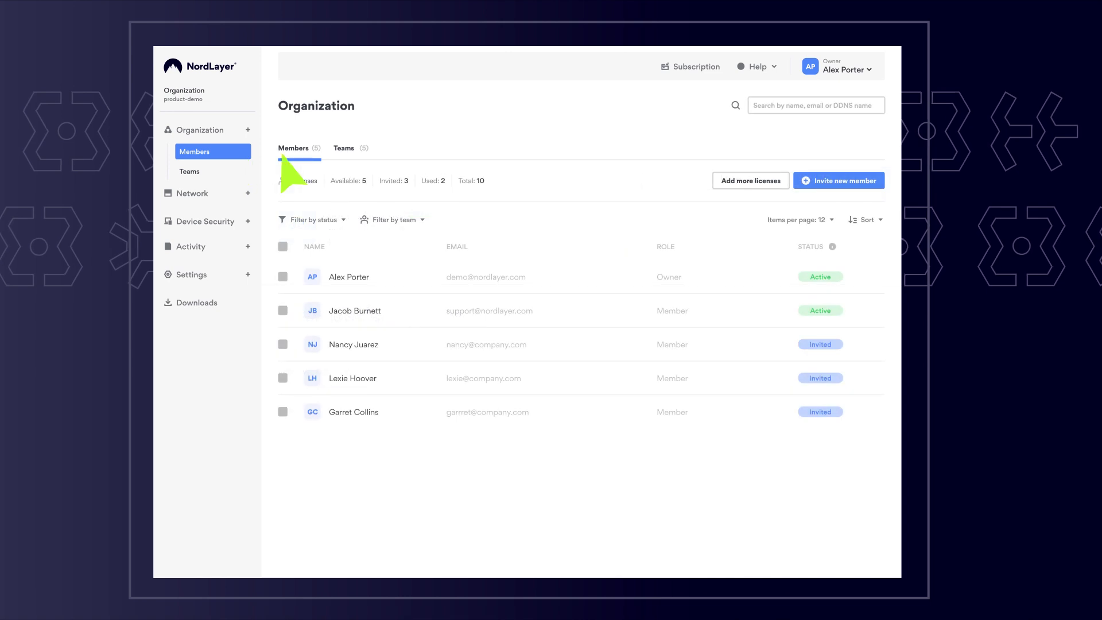
Start inviting a new member to the Sales team, then close the form unsent
{"action": "left_click", "coordinate": [853, 189]}
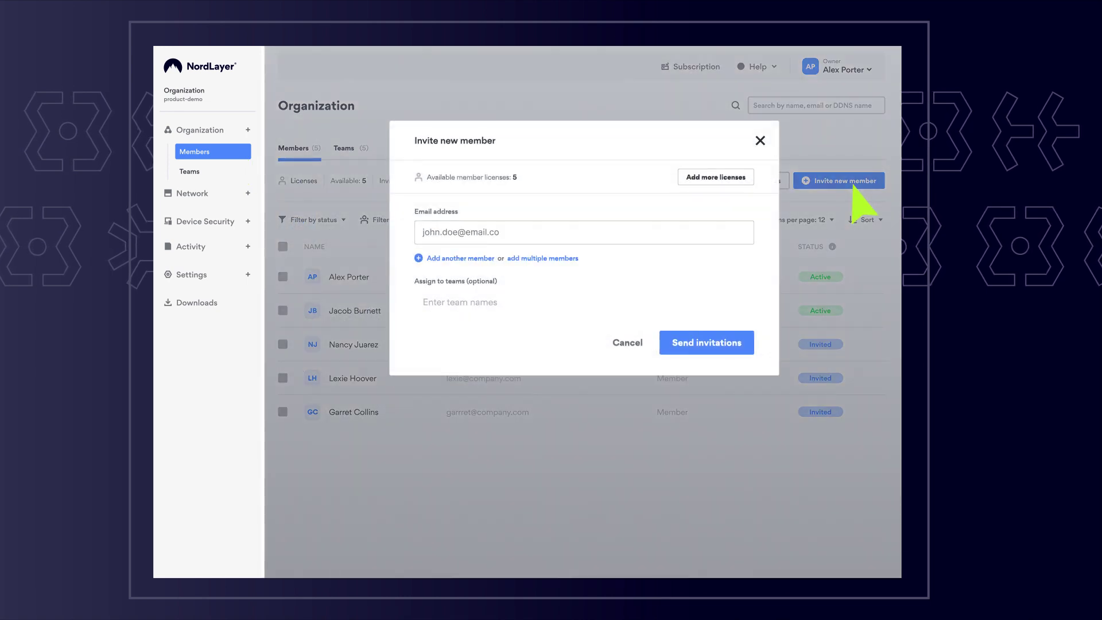
{"action": "left_click", "coordinate": [471, 306]}
{"action": "type", "text": "Sales"}
{"action": "left_click", "coordinate": [705, 340]}
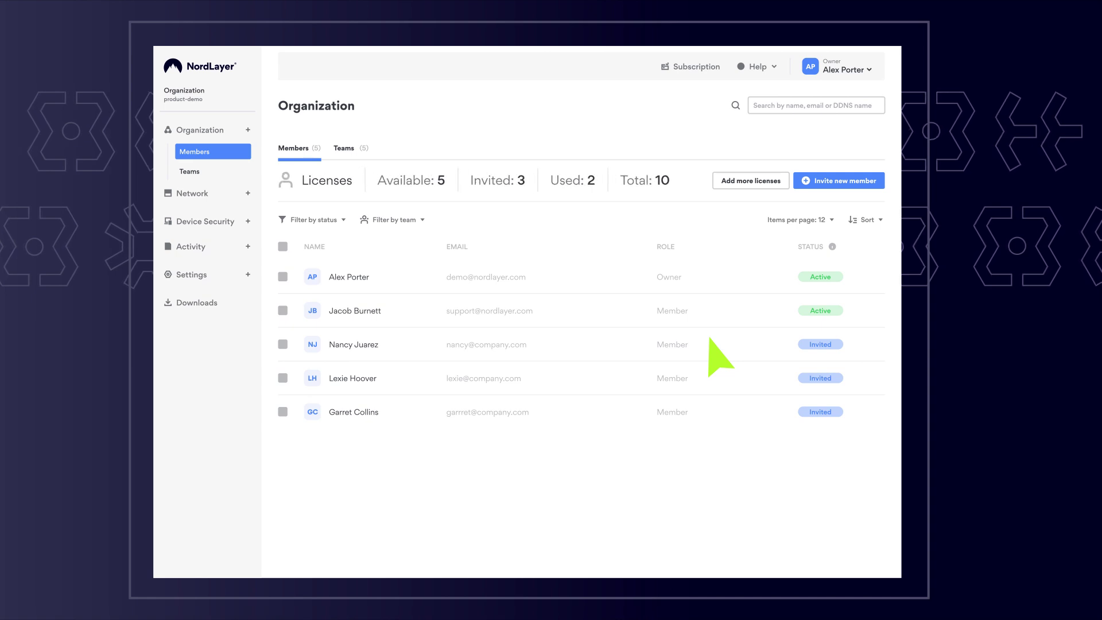
Open the Add more licenses form, dismiss it, and go to Organization Teams
{"action": "left_click", "coordinate": [749, 182]}
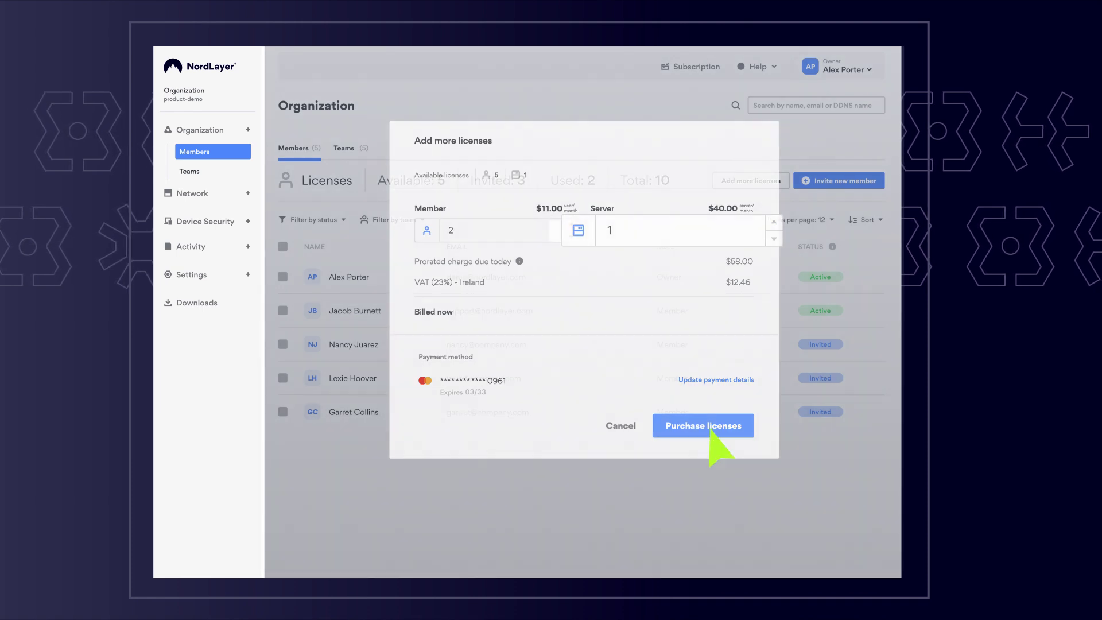
{"action": "left_click", "coordinate": [712, 427]}
{"action": "left_click", "coordinate": [204, 171]}
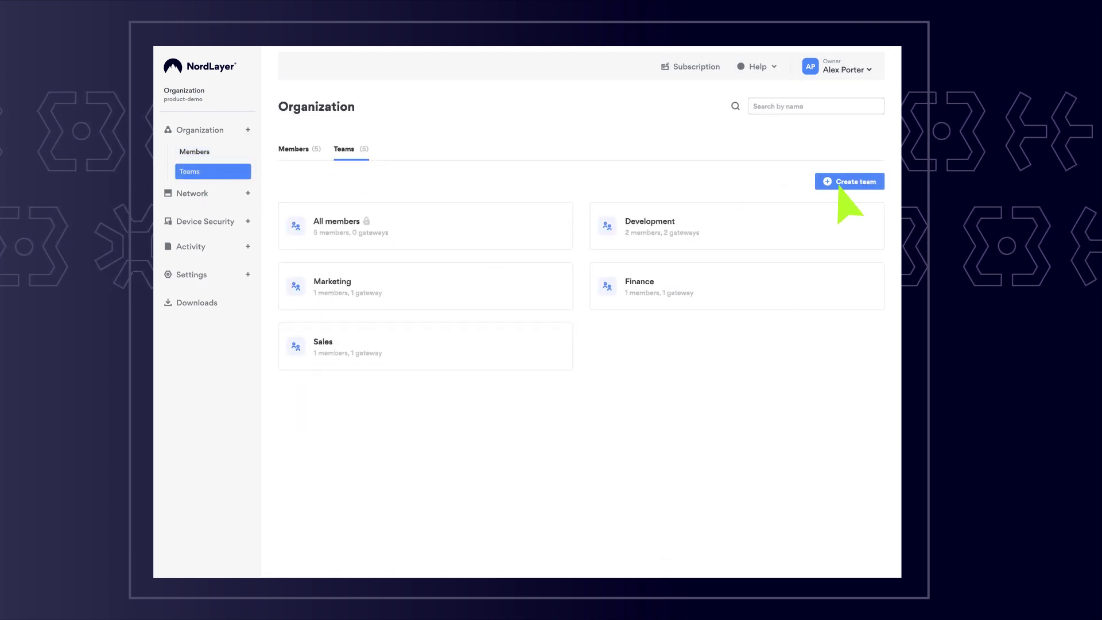
Start drafting a new team and list the members available to add
{"action": "left_click", "coordinate": [839, 185]}
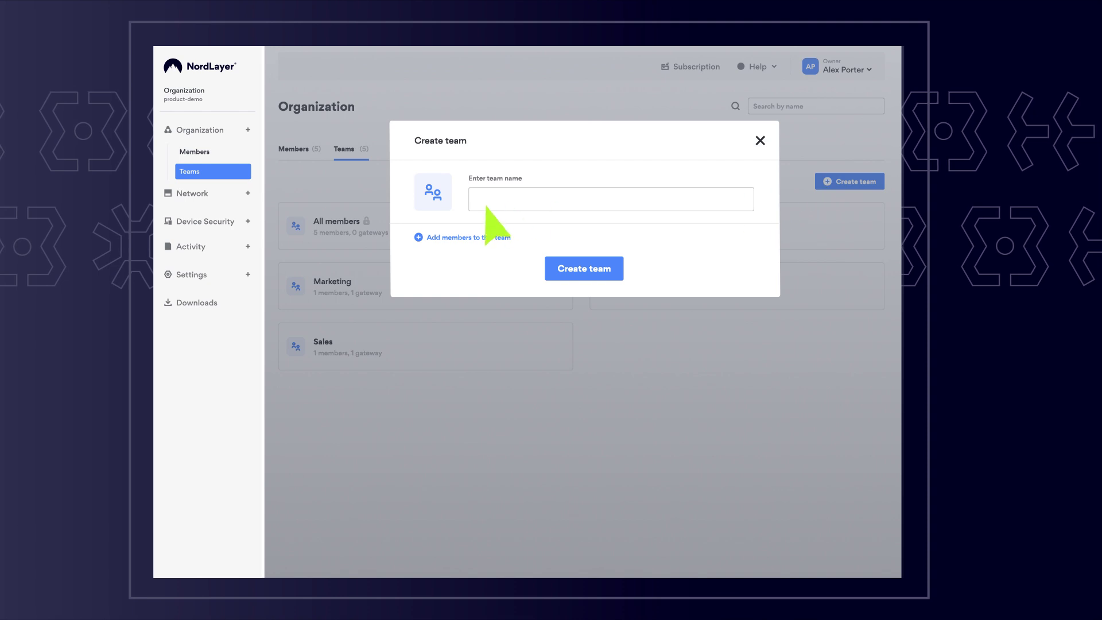
{"action": "type", "text": "Design"}
{"action": "left_click", "coordinate": [418, 240]}
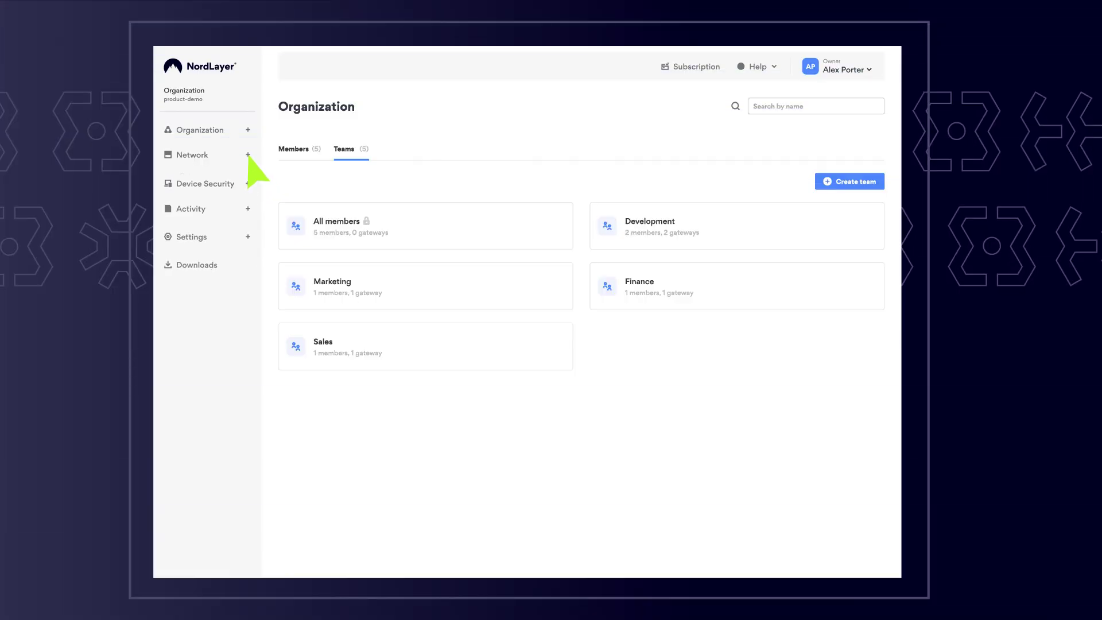
Expand Network and open Gateways to show the Headquarters gateway
{"action": "left_click", "coordinate": [248, 155]}
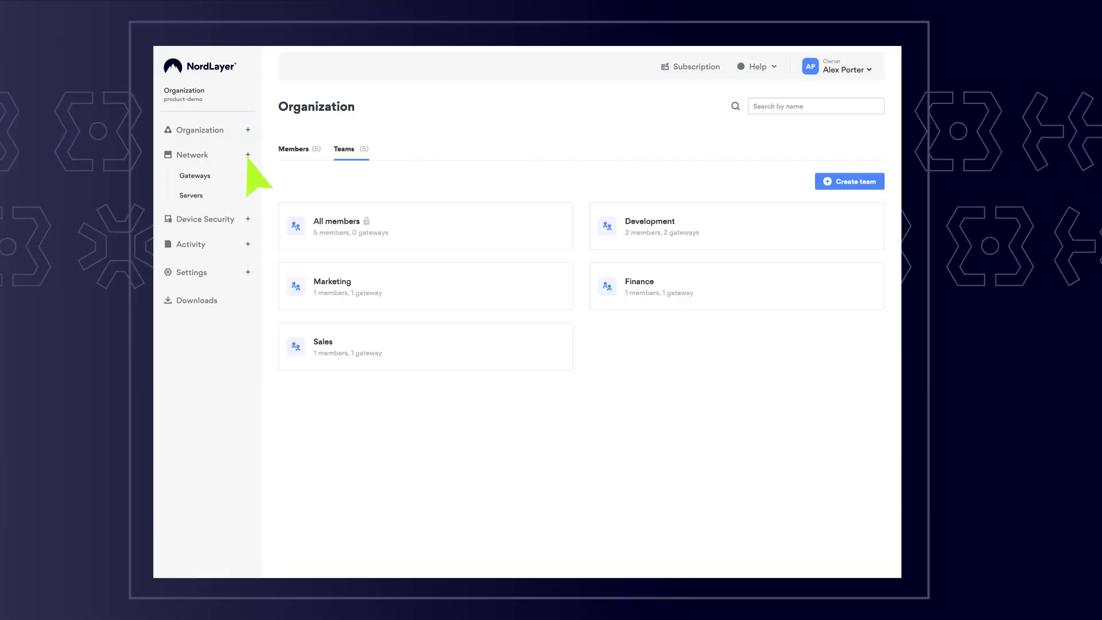
{"action": "left_click", "coordinate": [241, 174]}
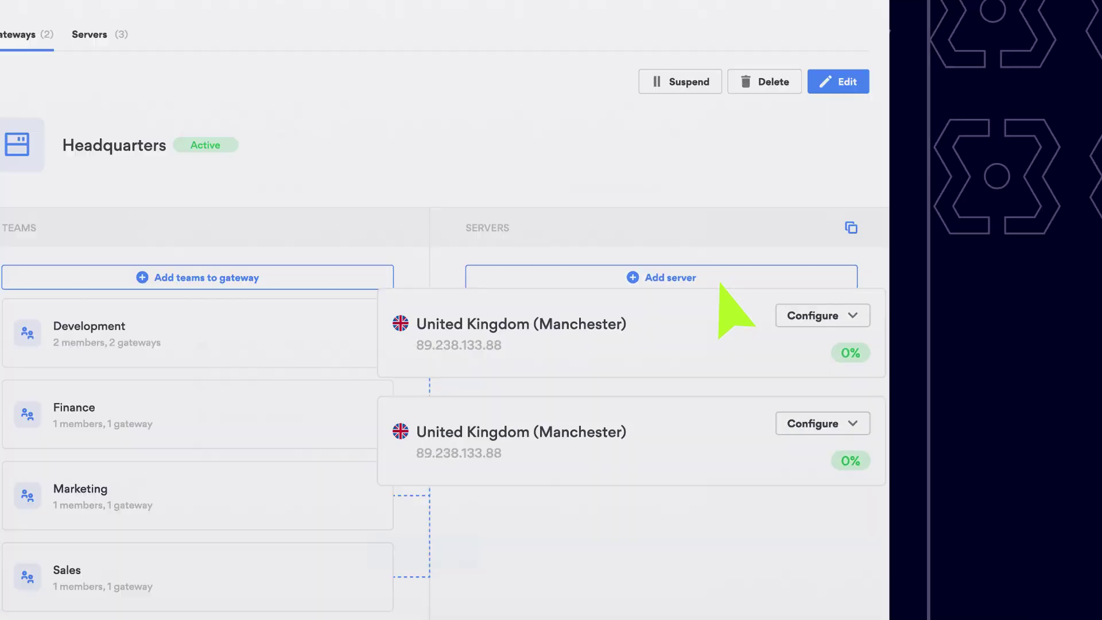
Through Add server, expand Poland and add Warsaw to the Headquarters gateway
{"action": "left_click", "coordinate": [785, 318]}
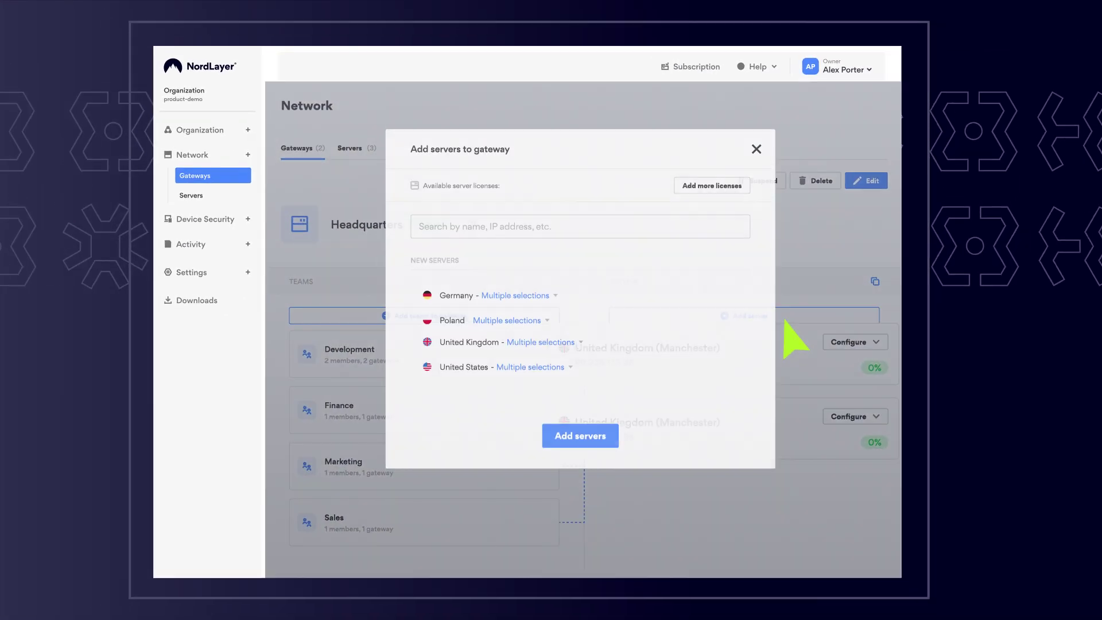
{"action": "left_click", "coordinate": [547, 311]}
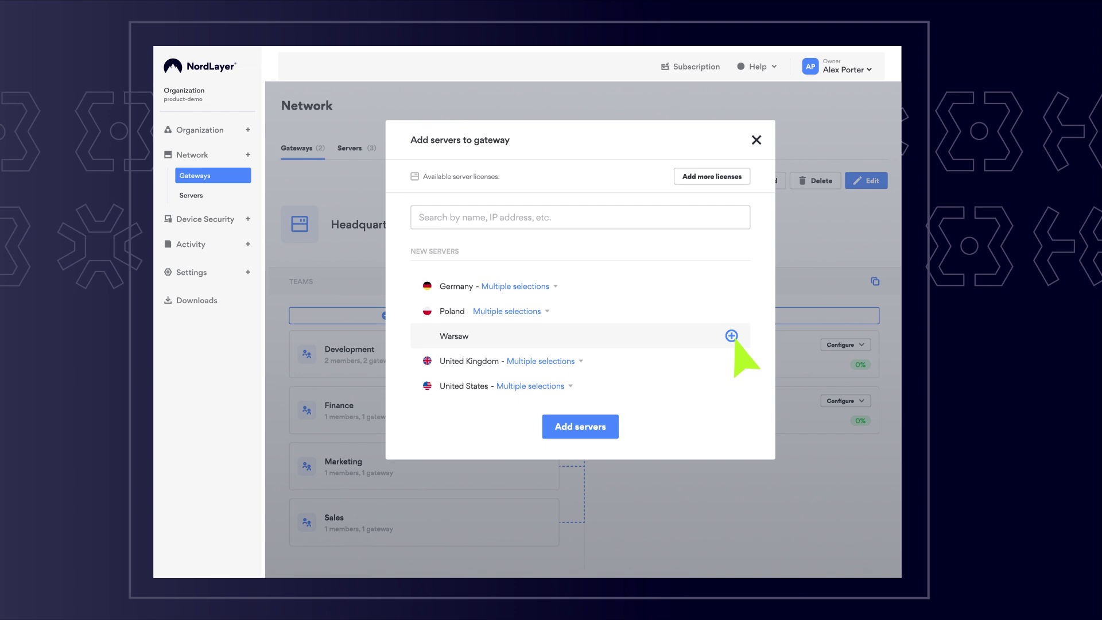
{"action": "left_click", "coordinate": [581, 432]}
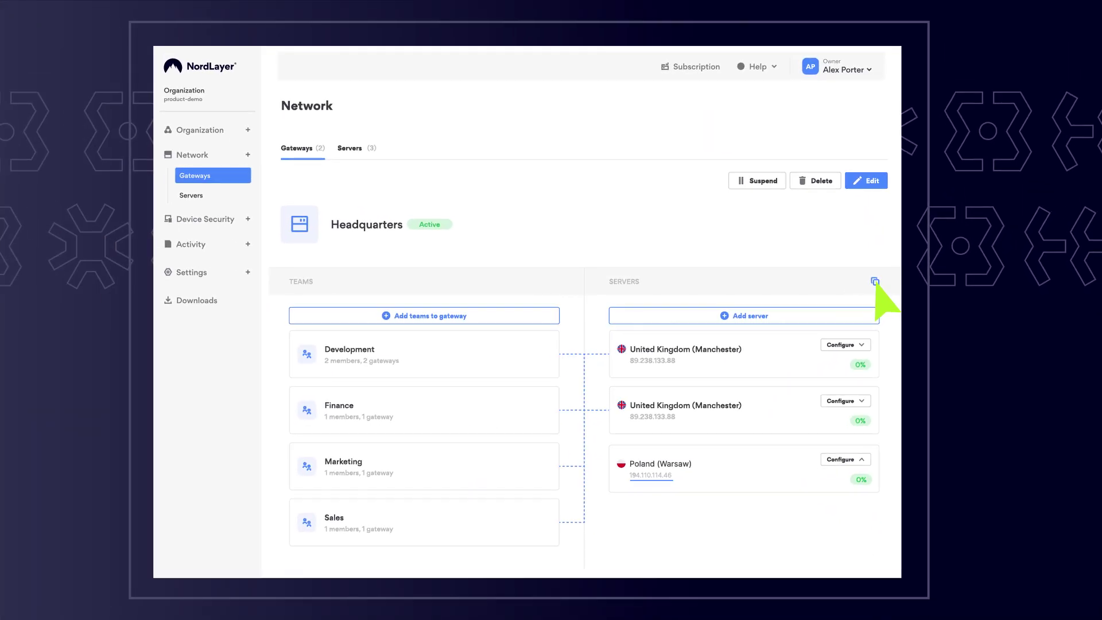
Show the Warsaw server's Configure options, then open the Network Servers list
{"action": "left_click", "coordinate": [861, 459]}
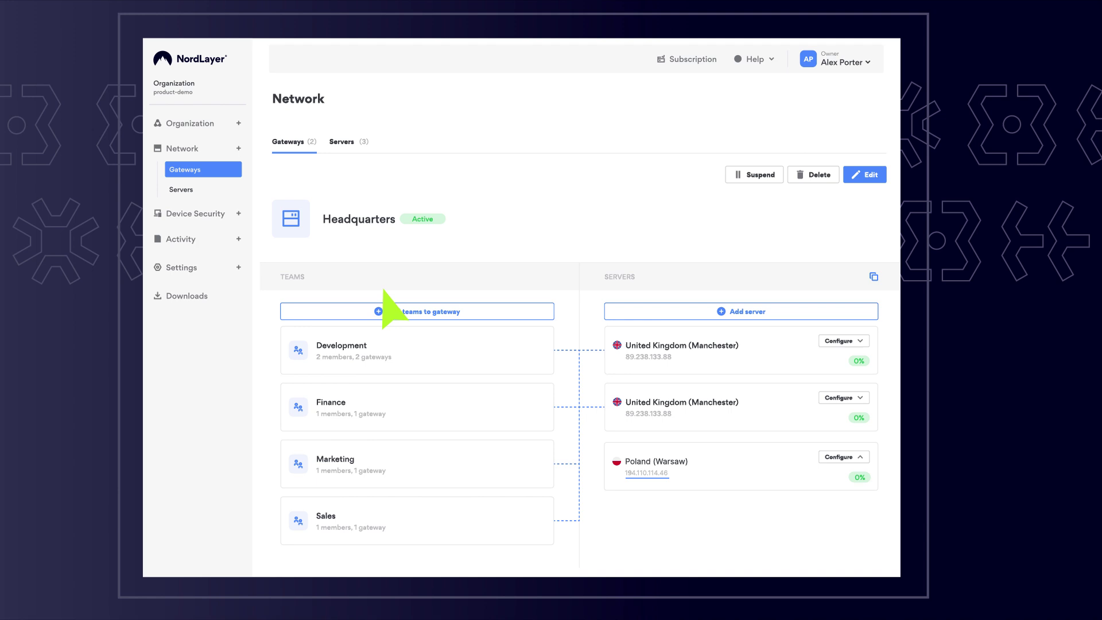
{"action": "left_click", "coordinate": [222, 196]}
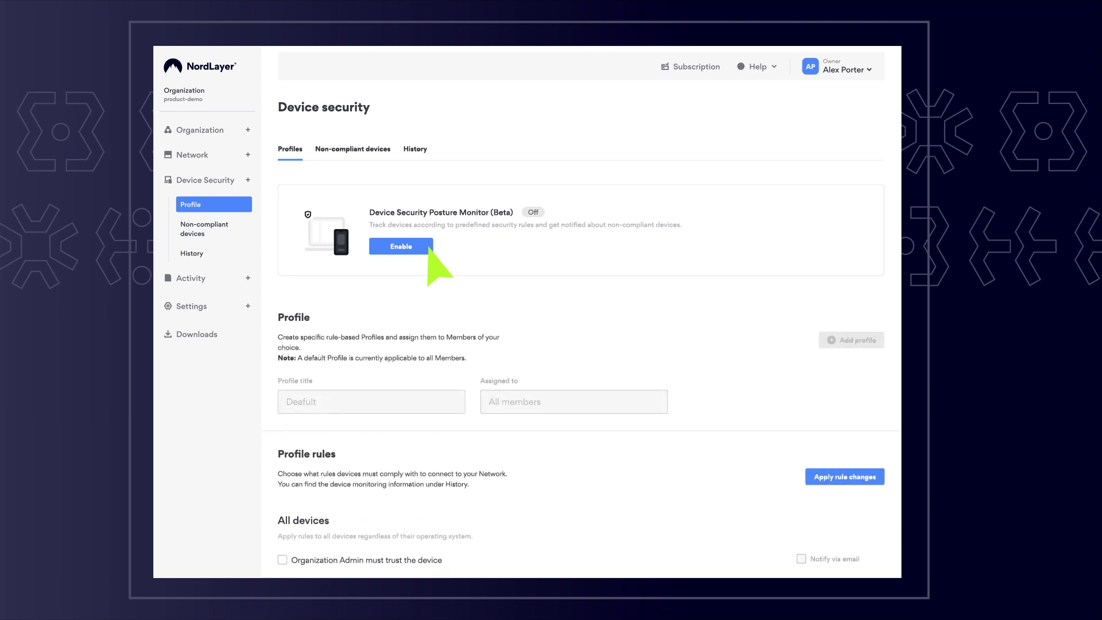
Alternate Non-compliant devices and Profile rules, open device check History, and expand Activity
{"action": "left_click", "coordinate": [229, 227]}
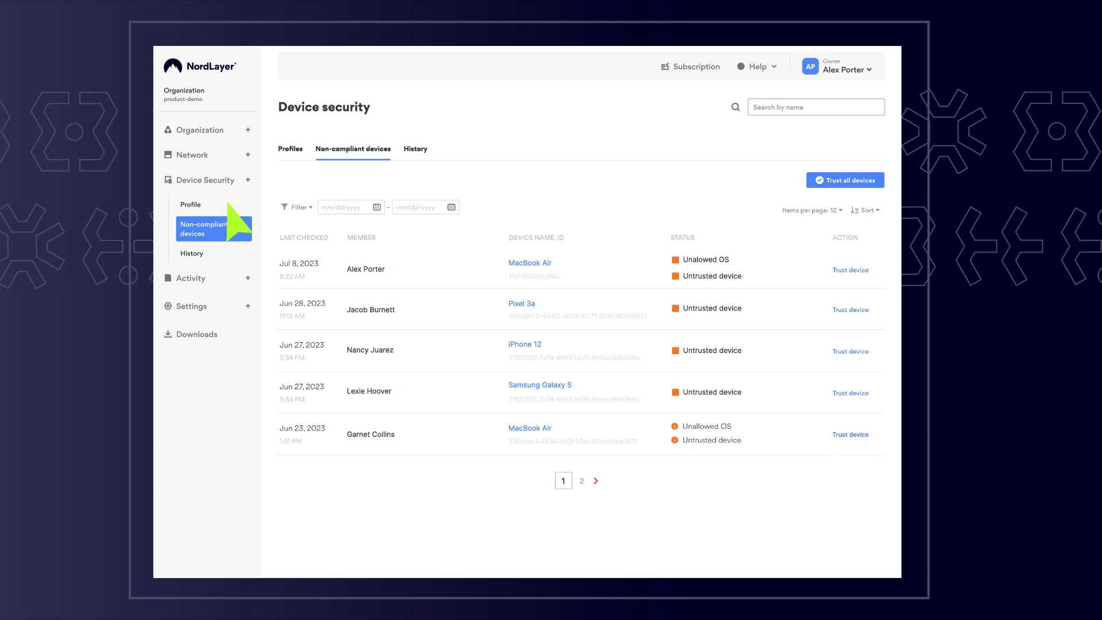
{"action": "left_click", "coordinate": [228, 204]}
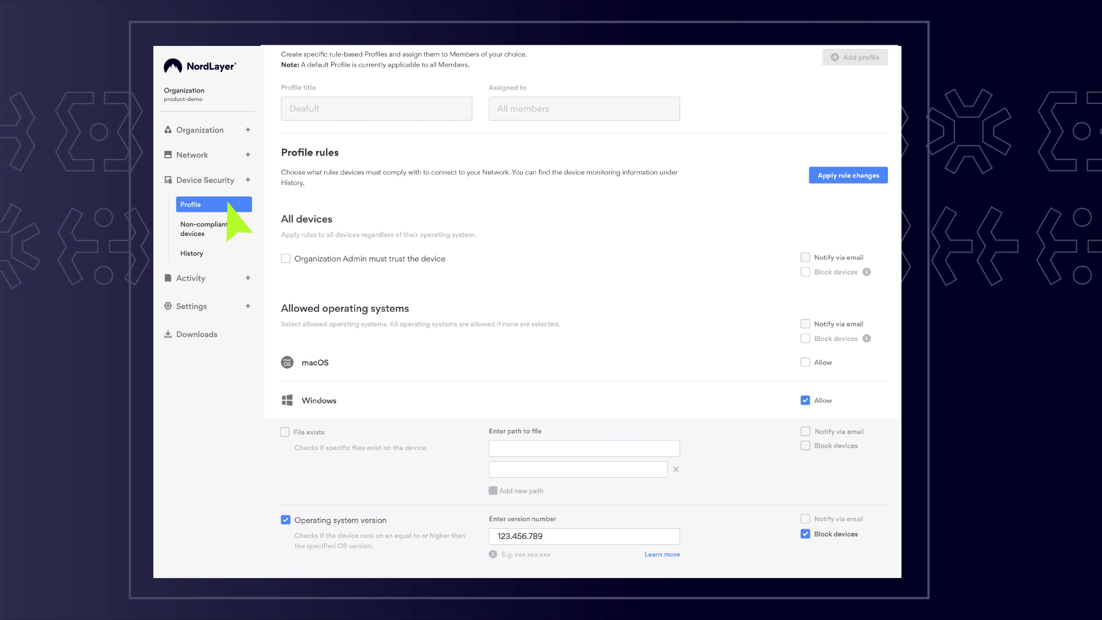
{"action": "left_click", "coordinate": [238, 229]}
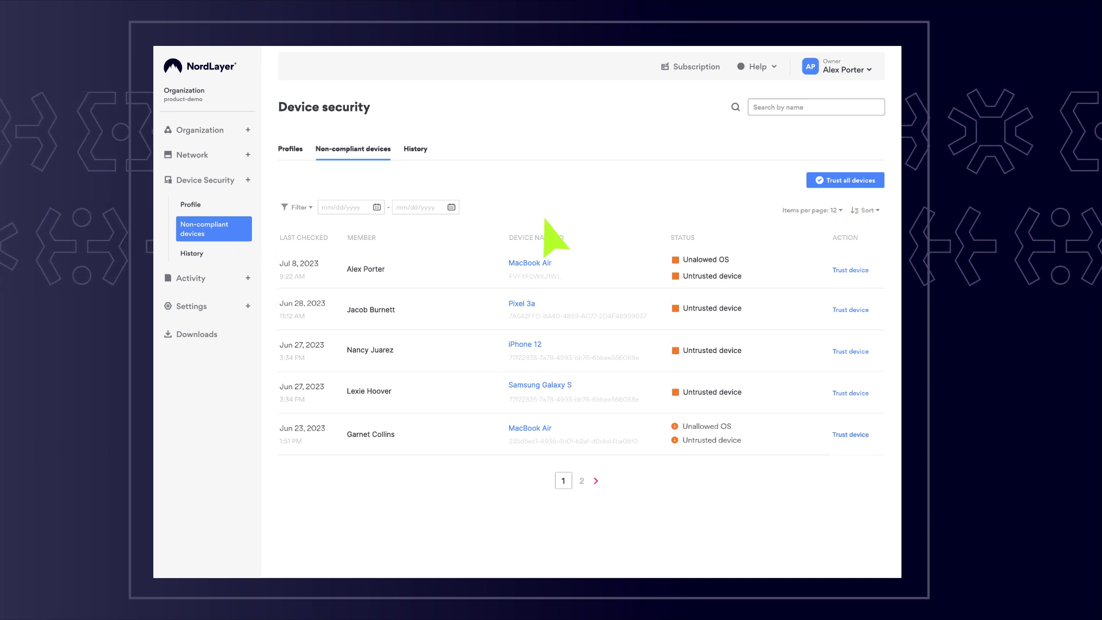
{"action": "left_click", "coordinate": [228, 255]}
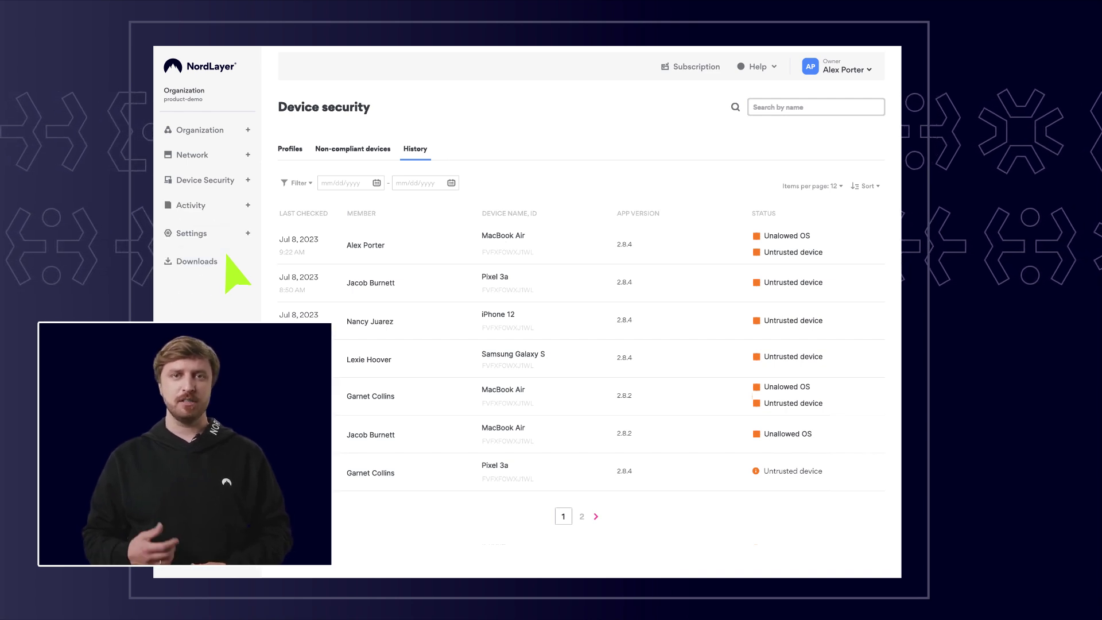
{"action": "left_click", "coordinate": [249, 208]}
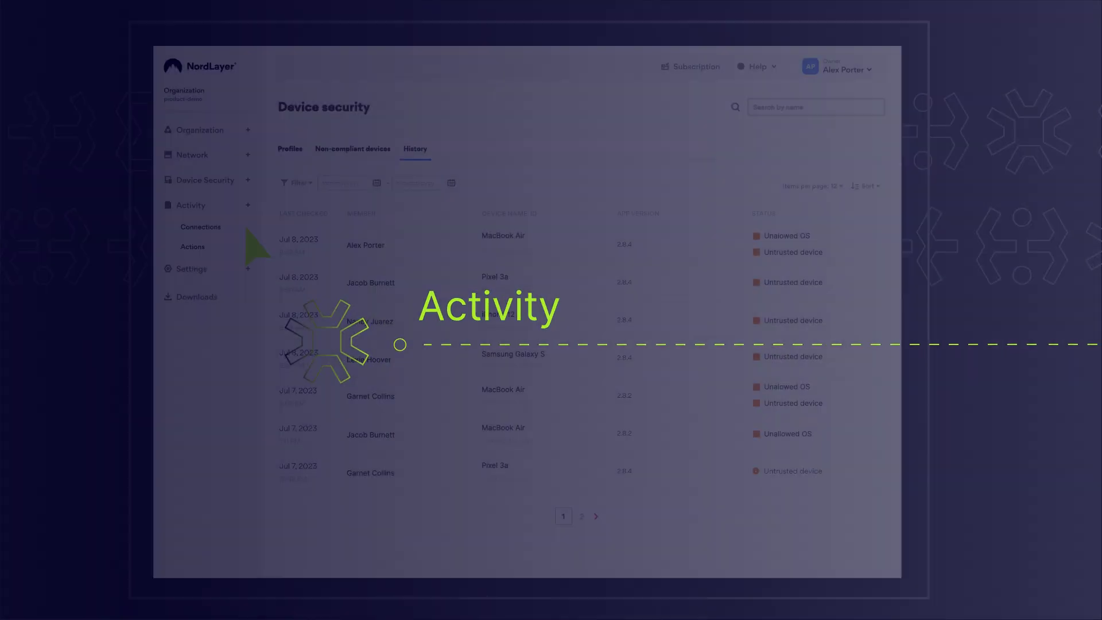
Open the Activity Connections log
{"action": "left_click", "coordinate": [248, 228]}
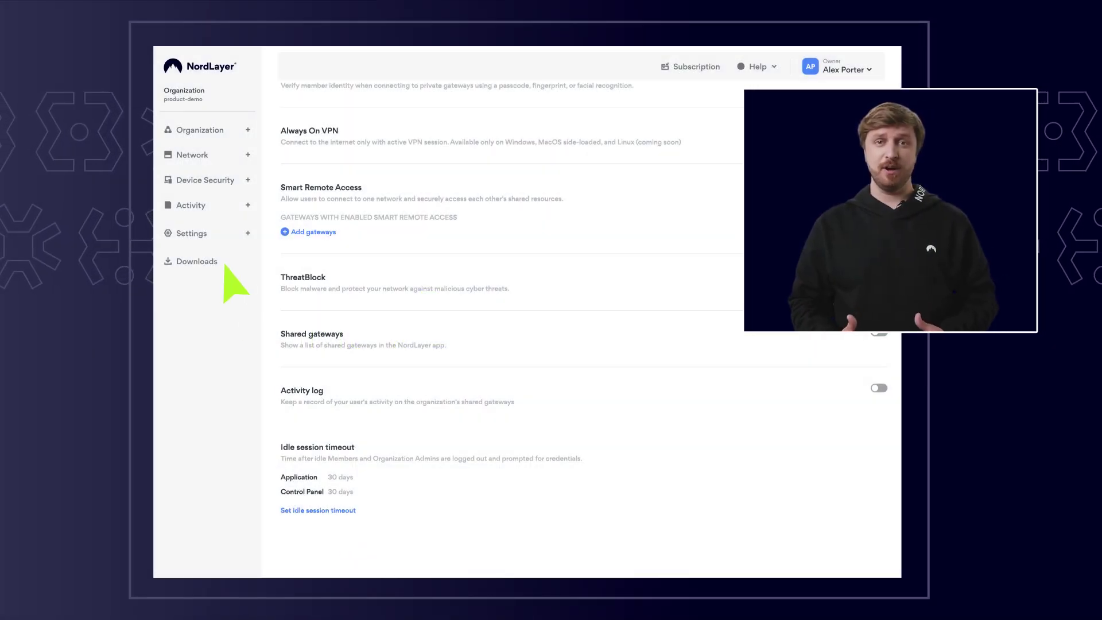
Go to the Downloads page and scroll down to the Linux .deb and .rpm installers
{"action": "left_click", "coordinate": [224, 264]}
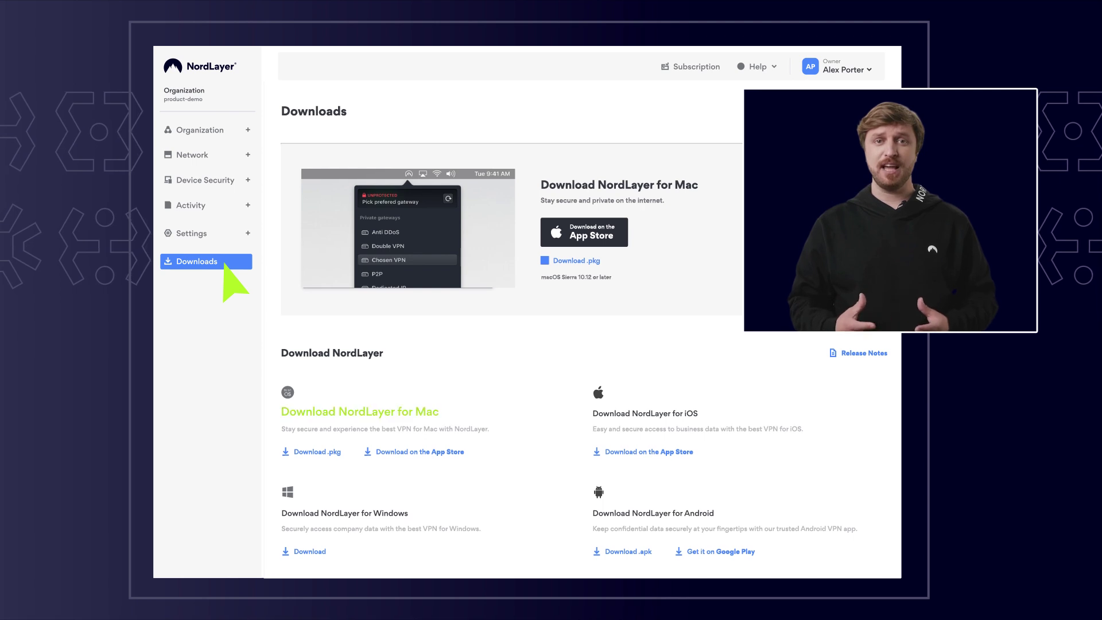
{"action": "scroll", "coordinate": [224, 263], "scroll_direction": "down", "scroll_amount": 1}
{"action": "scroll", "coordinate": [236, 281], "scroll_direction": "down", "scroll_amount": 3}
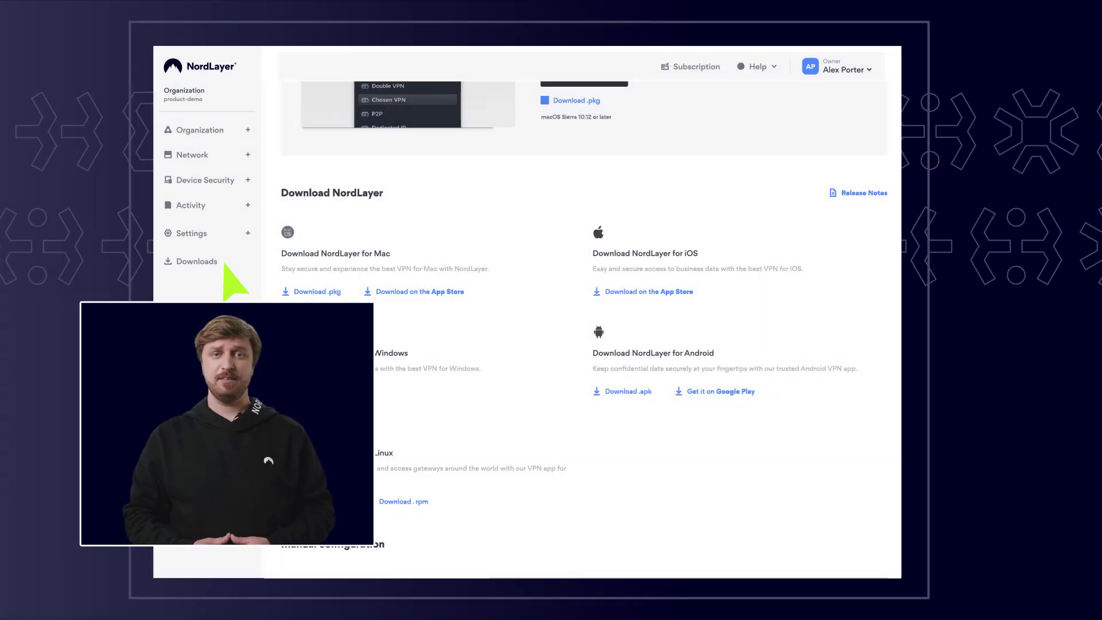
Open the Help Center from the Help menu, then choose Chat with support
{"action": "left_click", "coordinate": [771, 70]}
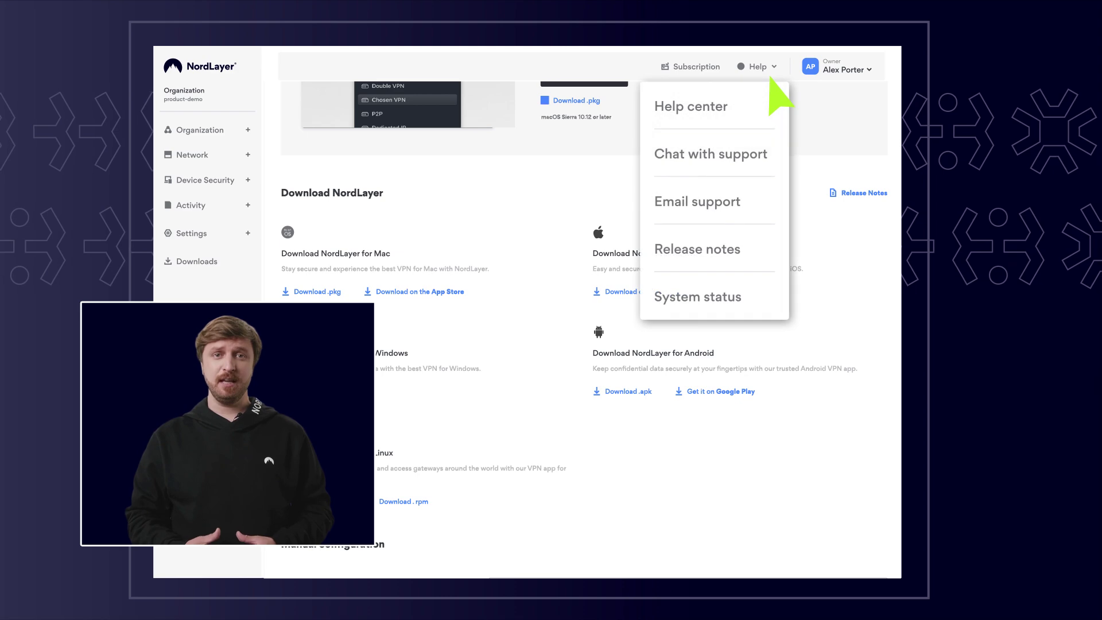
{"action": "left_click", "coordinate": [769, 111]}
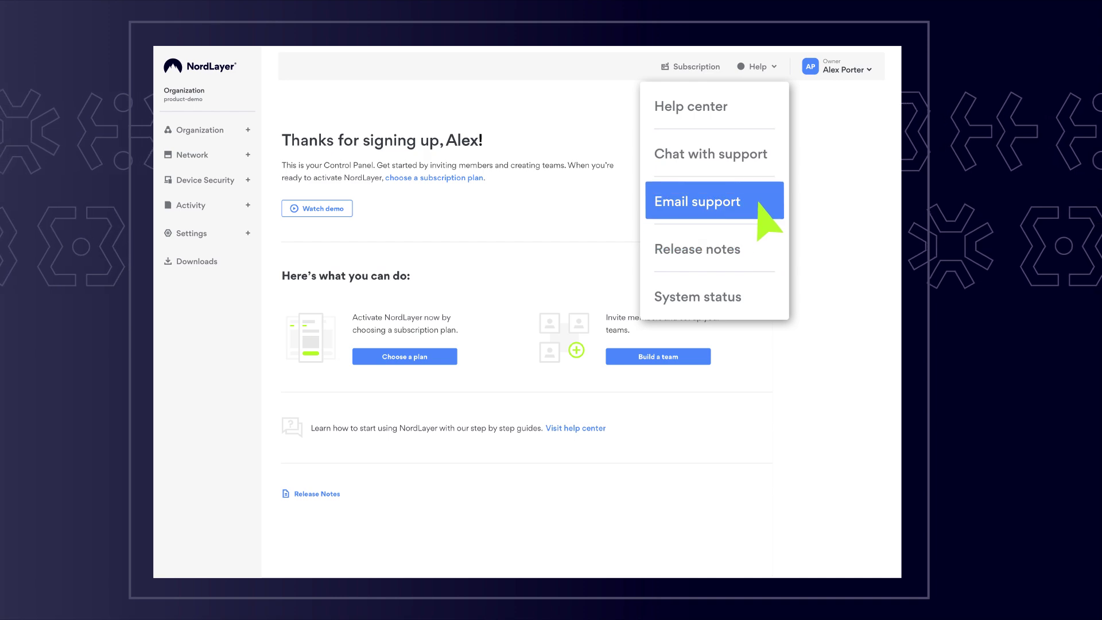
{"action": "left_click", "coordinate": [752, 154]}
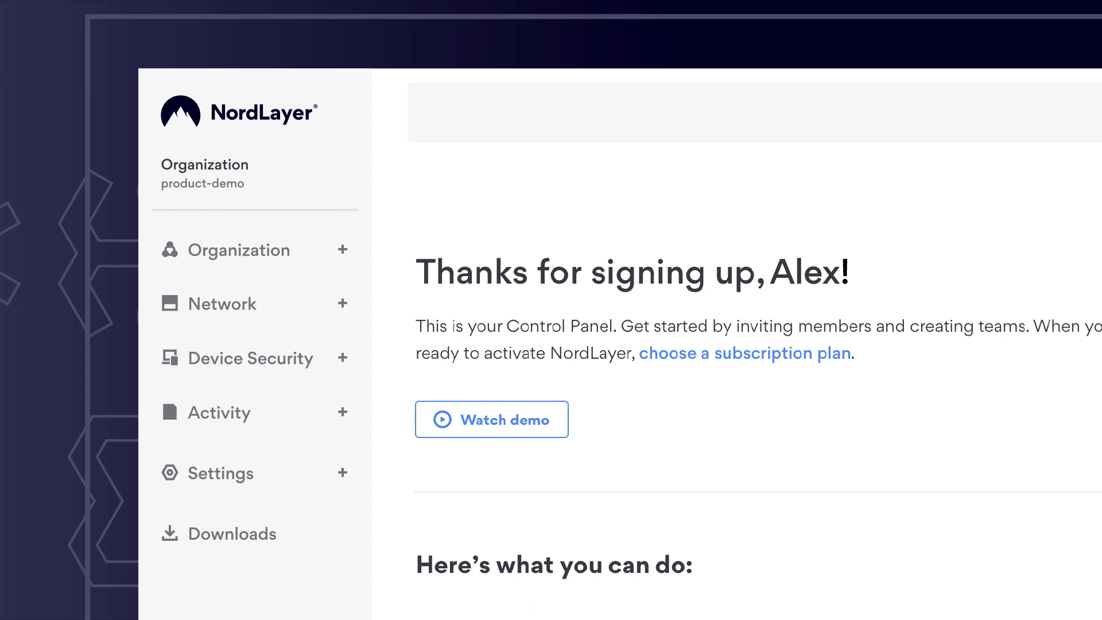